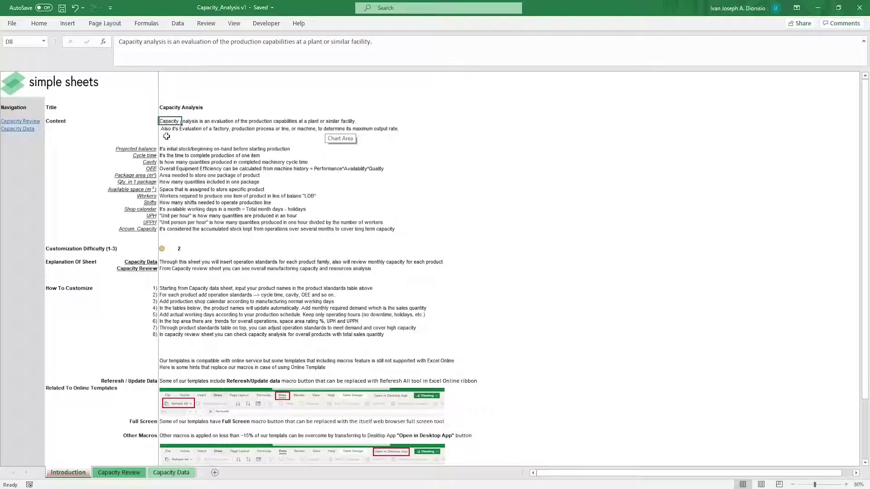
Step: On the Introduction sheet, highlight the capacity term definitions, customization rating 2, and the Capacity Data and Review explanations
{"action": "left_click_drag", "start_coordinate": [151, 149], "coordinate": [153, 229]}
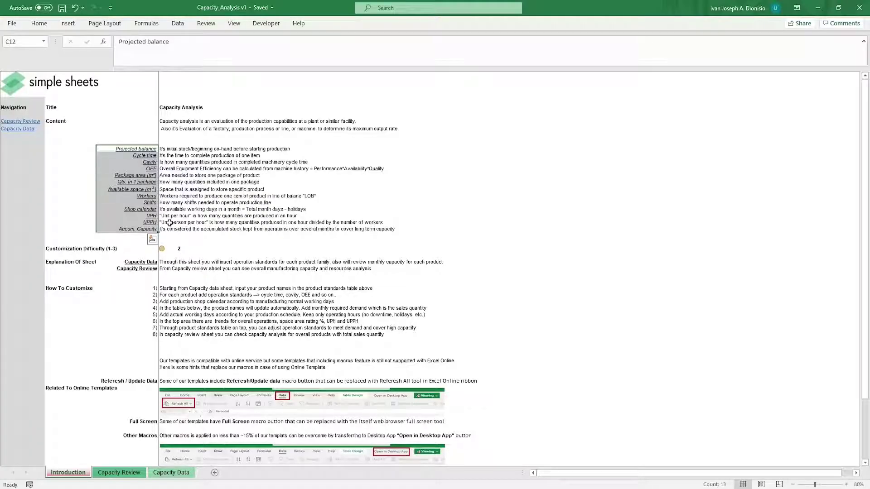
{"action": "left_click", "coordinate": [169, 248]}
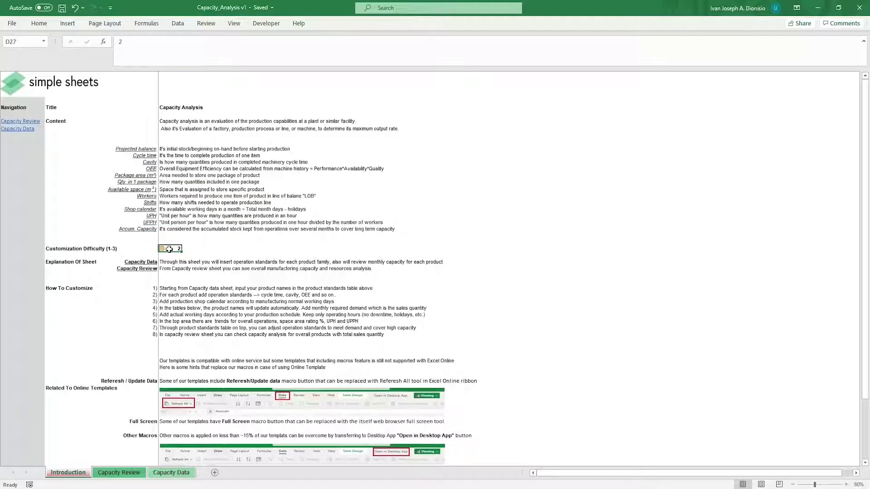
{"action": "left_click_drag", "start_coordinate": [152, 262], "coordinate": [155, 334]}
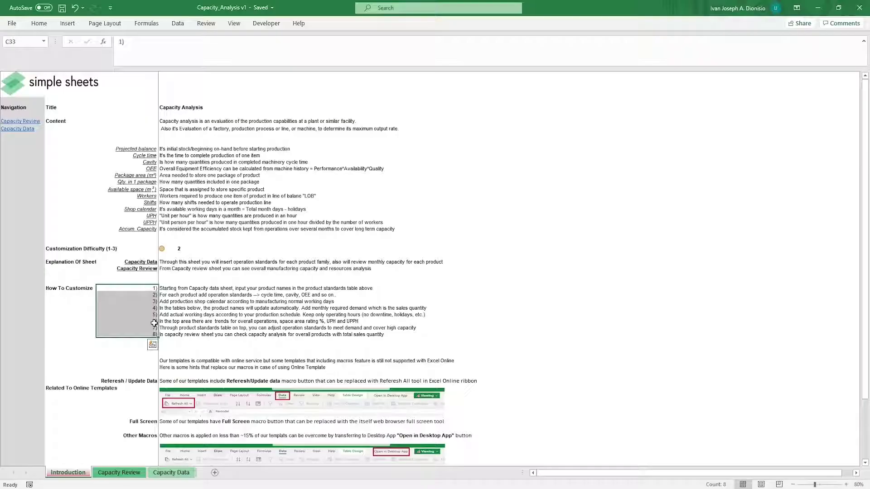
{"action": "scroll", "coordinate": [163, 324], "scroll_direction": "down", "scroll_amount": 7}
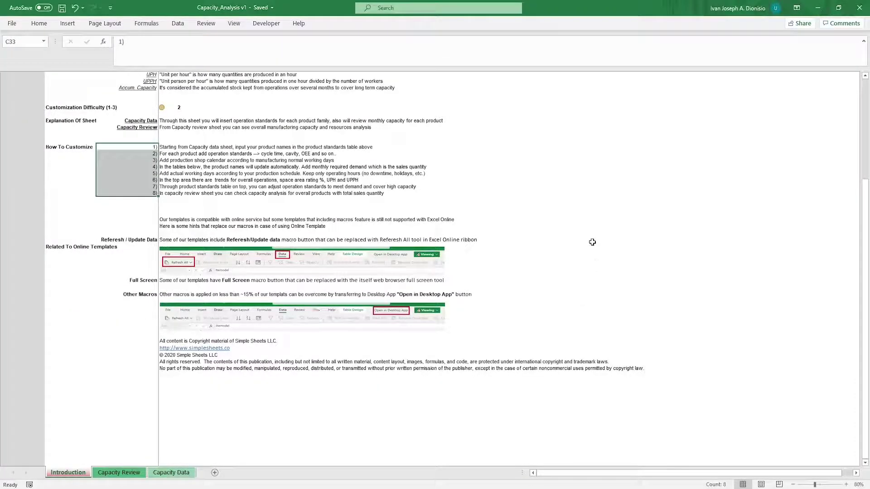
{"action": "left_click", "coordinate": [574, 180]}
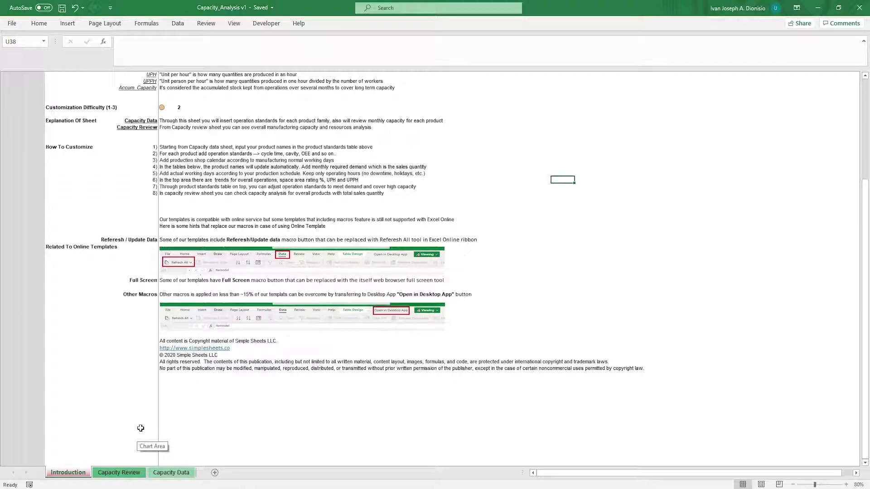
{"action": "left_click", "coordinate": [172, 473]}
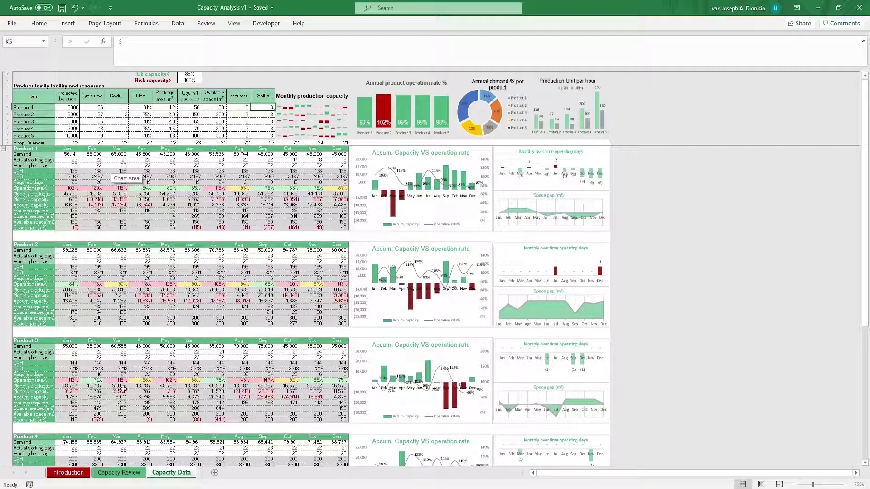
{"action": "left_click", "coordinate": [47, 96]}
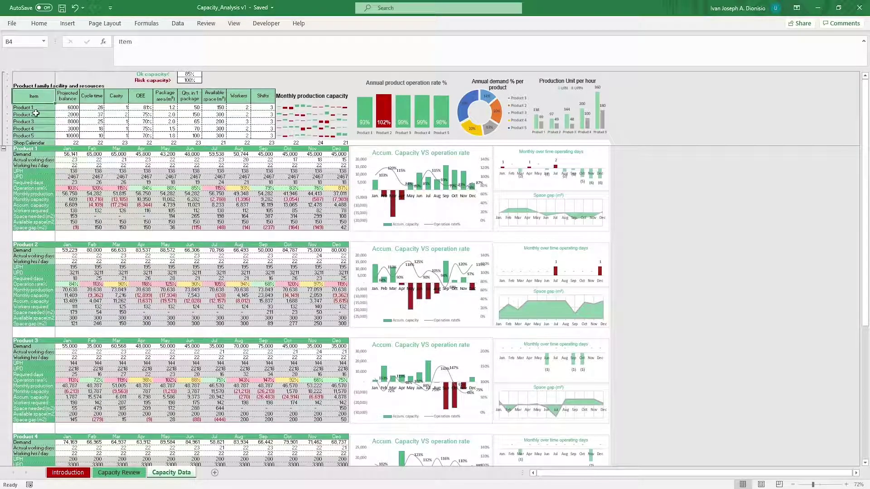
{"action": "left_click_drag", "start_coordinate": [31, 114], "coordinate": [31, 135]}
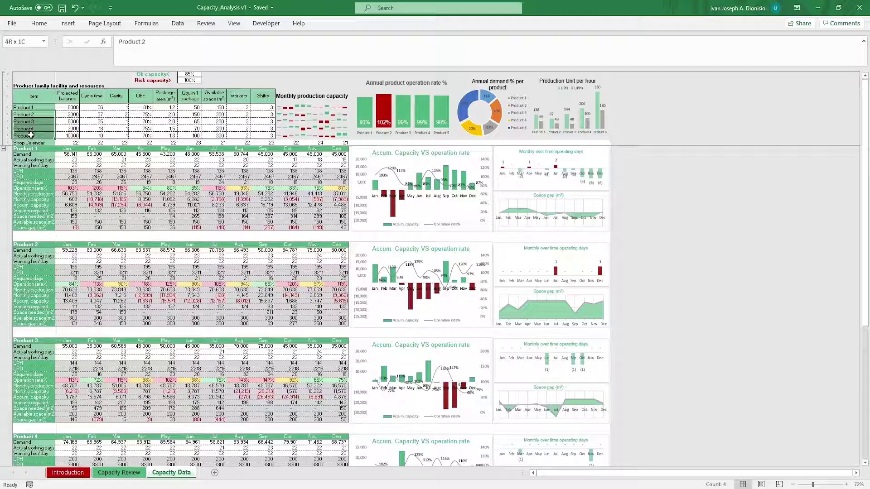
{"action": "left_click", "coordinate": [68, 108]}
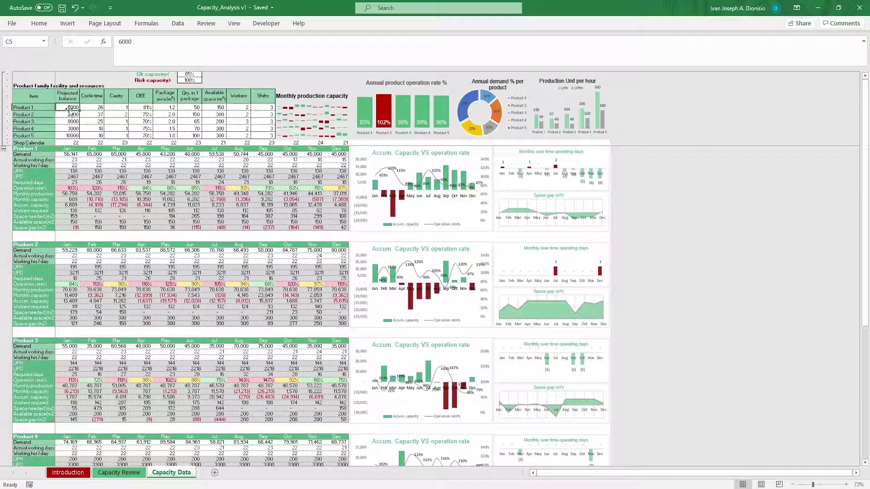
{"action": "left_click", "coordinate": [71, 102]}
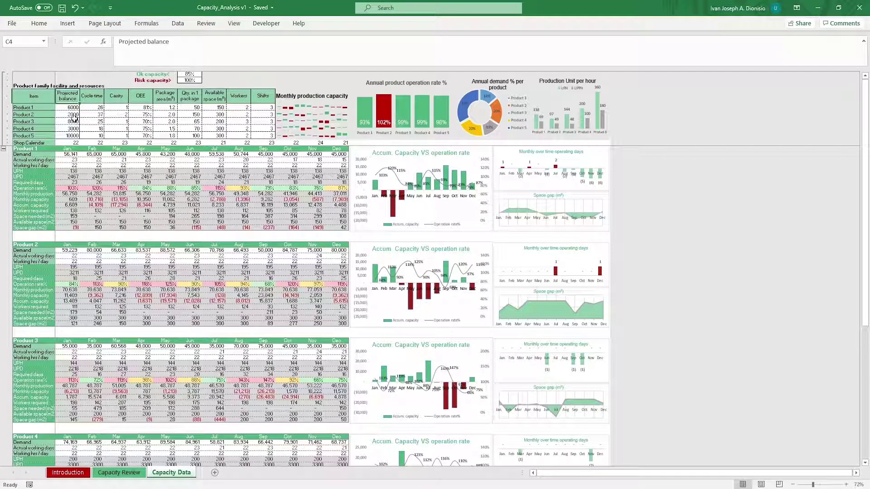
{"action": "left_click", "coordinate": [84, 97]}
{"action": "left_click", "coordinate": [114, 101]}
{"action": "left_click", "coordinate": [135, 101]}
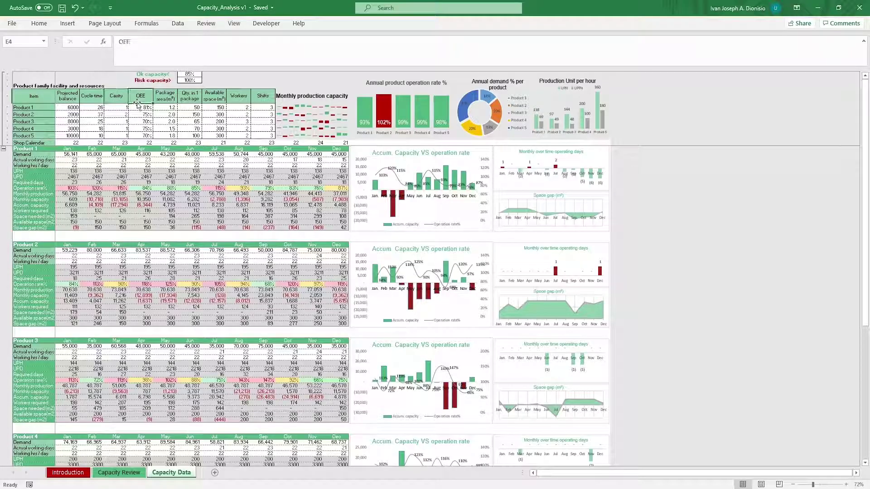
{"action": "left_click", "coordinate": [156, 101]}
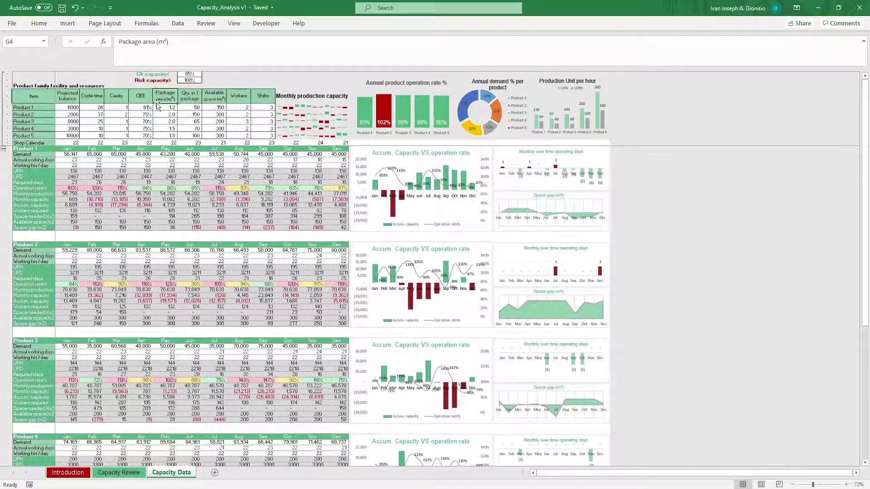
{"action": "left_click", "coordinate": [189, 104]}
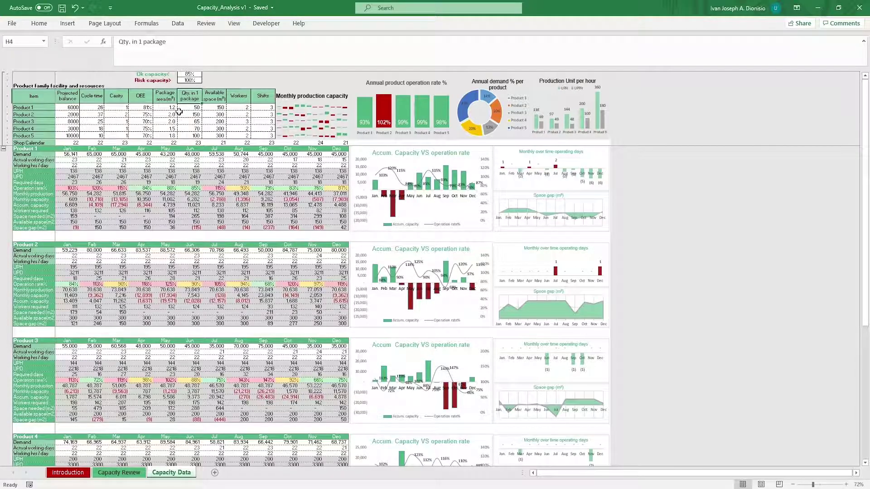
{"action": "left_click", "coordinate": [210, 106]}
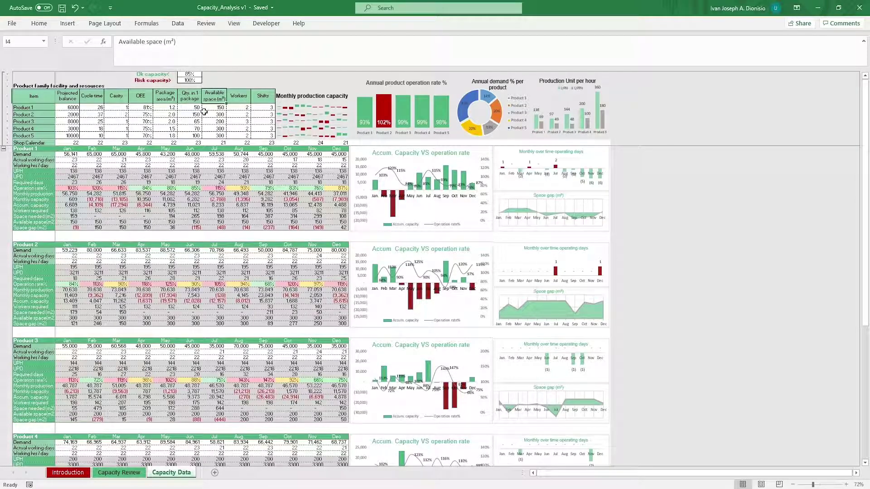
{"action": "left_click", "coordinate": [239, 101]}
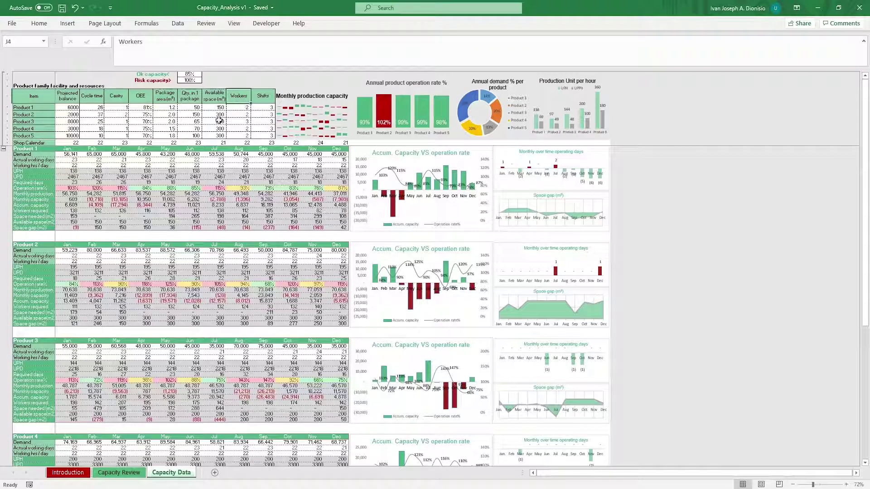
{"action": "left_click", "coordinate": [262, 101]}
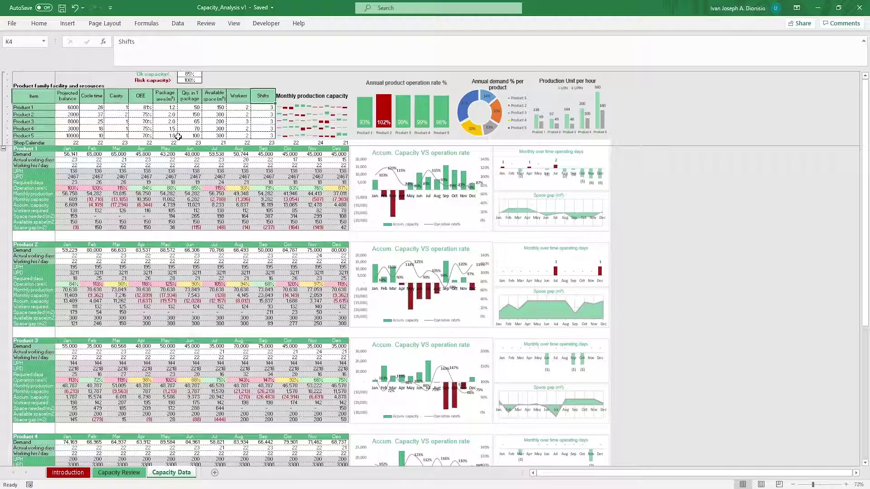
{"action": "left_click", "coordinate": [46, 143]}
{"action": "left_click", "coordinate": [69, 143]}
{"action": "left_click", "coordinate": [93, 142]}
{"action": "left_click", "coordinate": [116, 143]}
{"action": "left_click", "coordinate": [141, 143]}
{"action": "left_click", "coordinate": [168, 142]}
{"action": "left_click", "coordinate": [192, 143]}
{"action": "left_click", "coordinate": [217, 143]}
{"action": "left_click", "coordinate": [247, 143]}
{"action": "left_click", "coordinate": [271, 143]}
{"action": "left_click", "coordinate": [296, 142]}
{"action": "left_click", "coordinate": [320, 142]}
{"action": "left_click", "coordinate": [342, 143]}
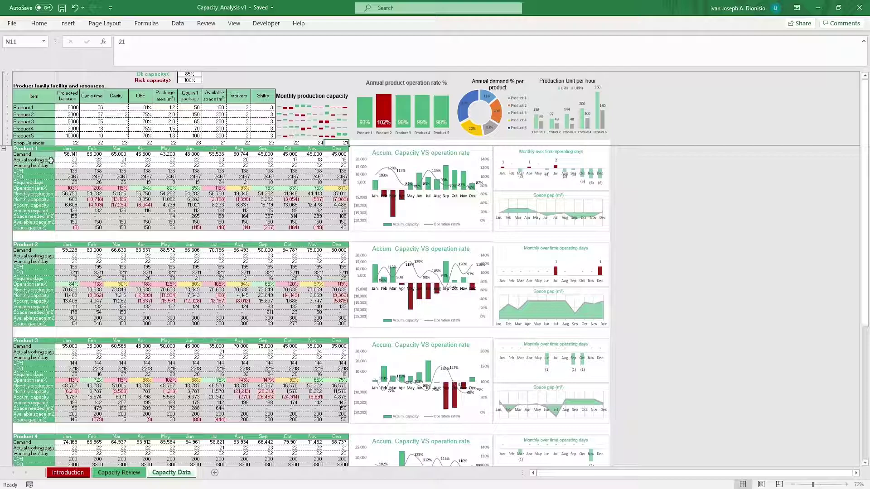
{"action": "left_click", "coordinate": [75, 154]}
{"action": "left_click", "coordinate": [73, 161]}
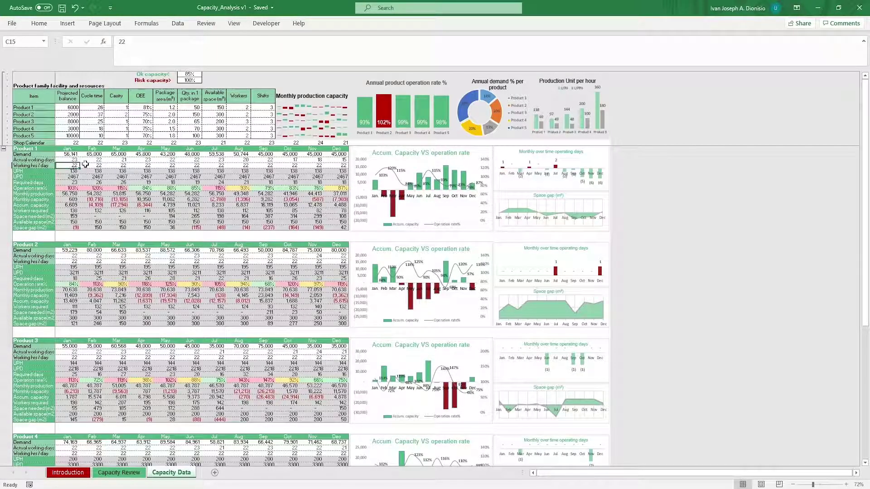
{"action": "left_click", "coordinate": [47, 155]}
{"action": "left_click", "coordinate": [40, 148]}
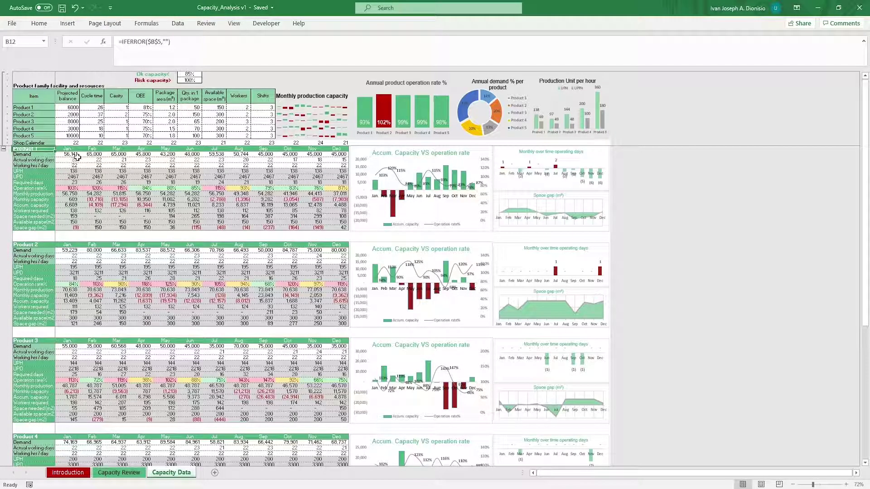
{"action": "left_click", "coordinate": [196, 74]}
{"action": "left_click", "coordinate": [194, 80]}
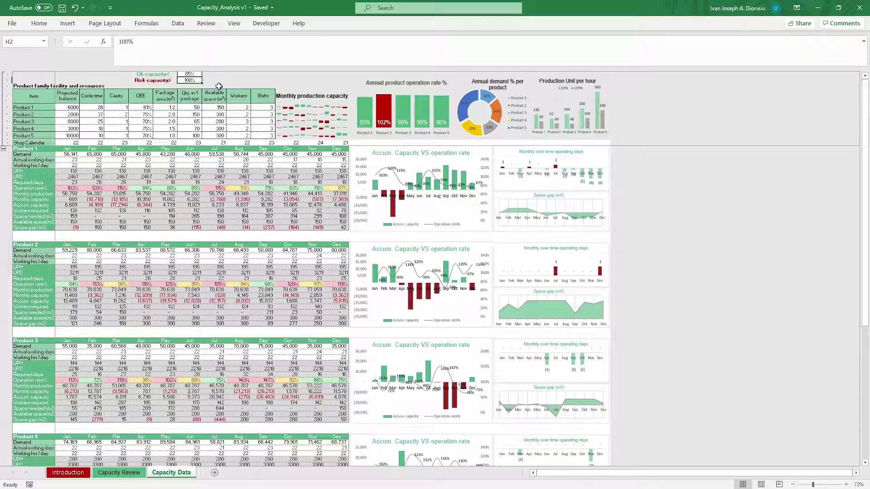
{"action": "left_click", "coordinate": [75, 173]}
{"action": "left_click", "coordinate": [75, 177]}
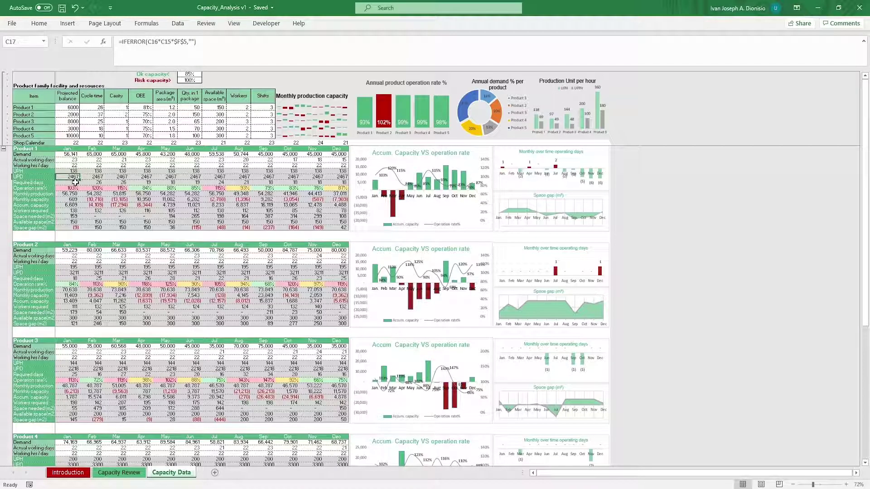
{"action": "left_click", "coordinate": [80, 183]}
{"action": "left_click", "coordinate": [77, 188]}
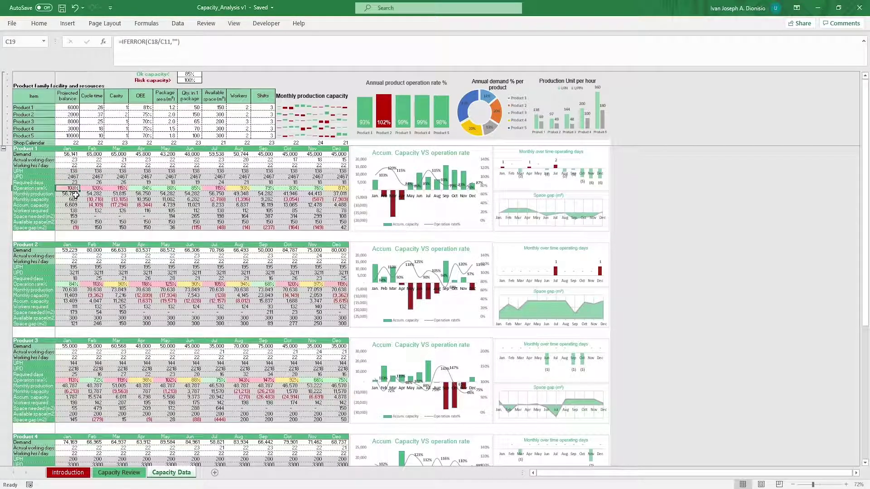
{"action": "left_click", "coordinate": [75, 194]}
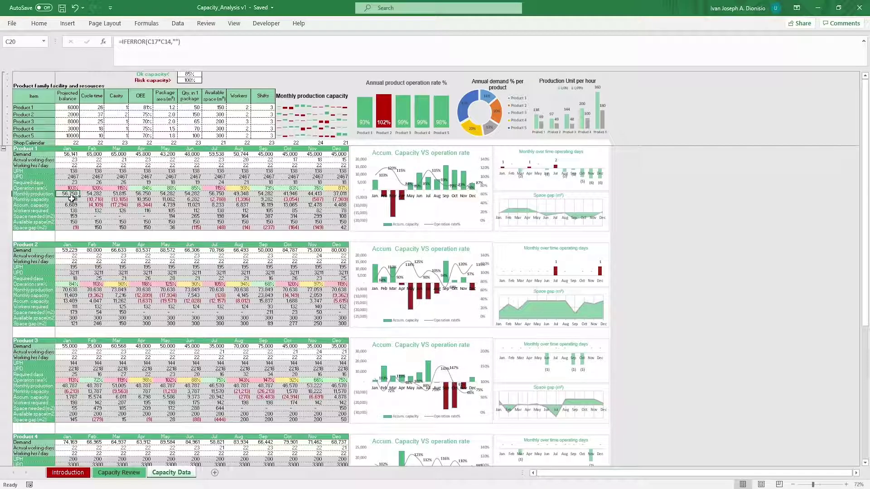
{"action": "left_click", "coordinate": [73, 199]}
{"action": "left_click", "coordinate": [75, 205]}
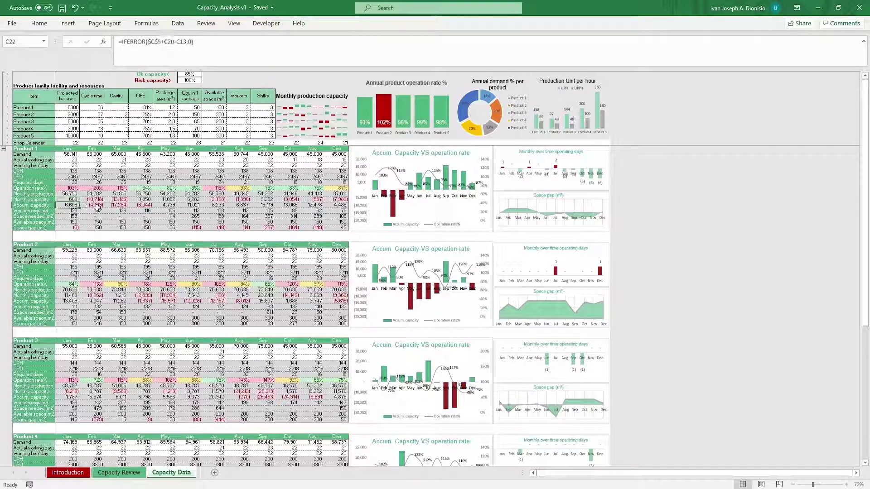
{"action": "left_click", "coordinate": [74, 211]}
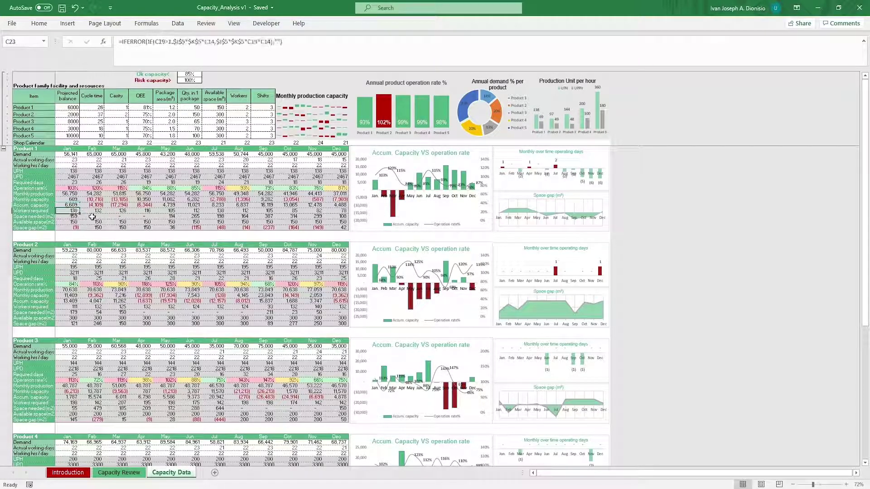
{"action": "left_click", "coordinate": [74, 216]}
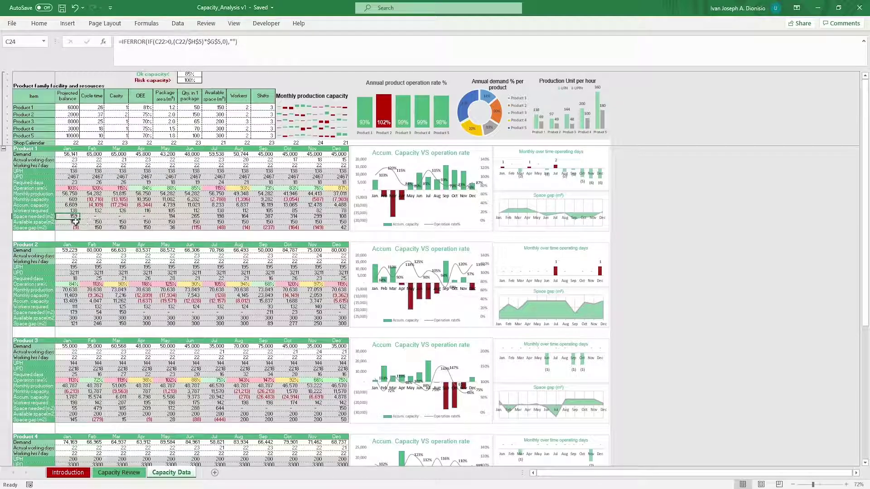
{"action": "left_click", "coordinate": [80, 222]}
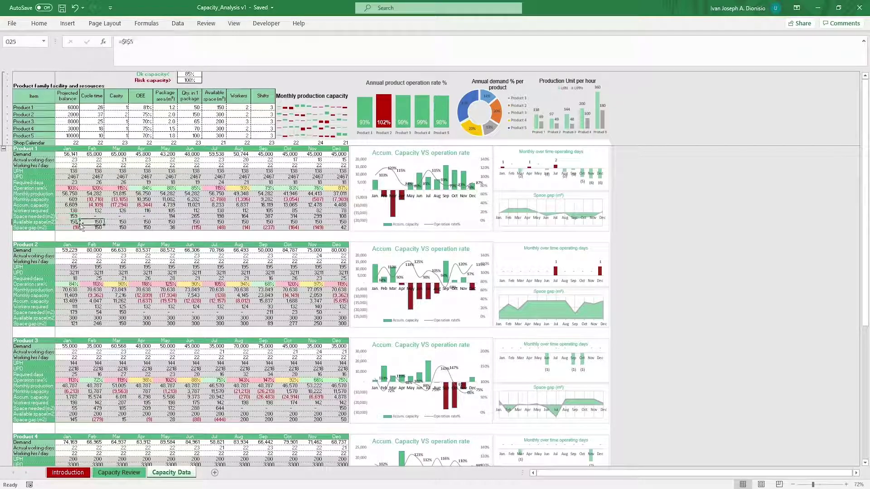
{"action": "left_click", "coordinate": [75, 227]}
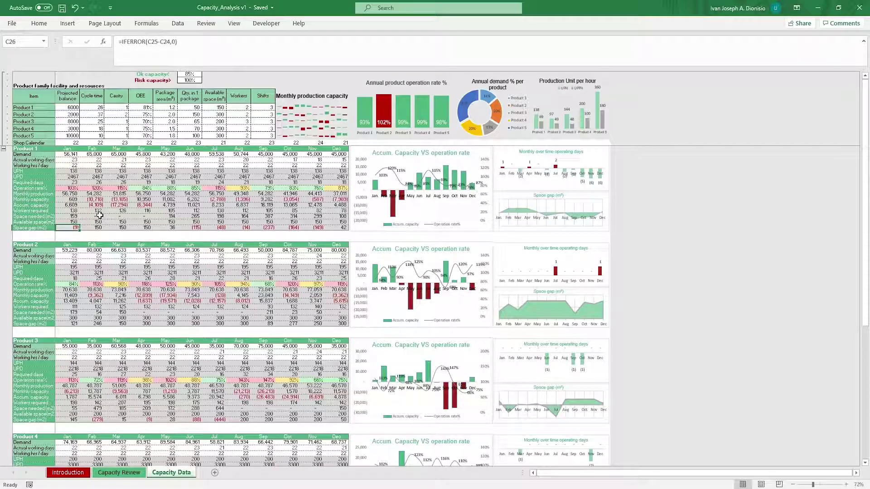
{"action": "left_click", "coordinate": [145, 189]}
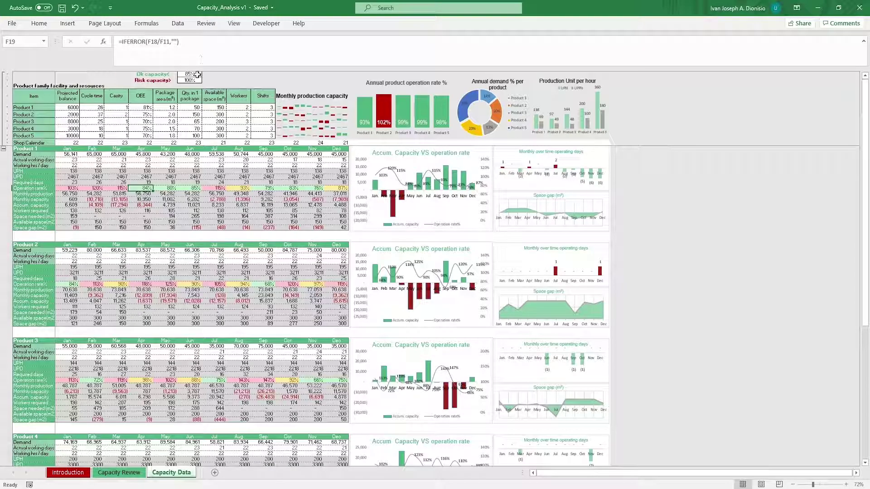
{"action": "left_click", "coordinate": [121, 188]}
{"action": "left_click", "coordinate": [197, 80]}
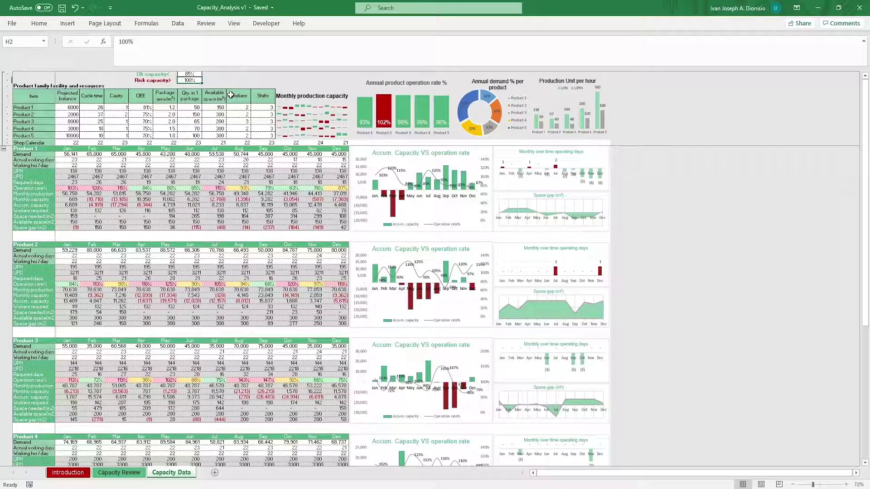
{"action": "left_click", "coordinate": [230, 188]}
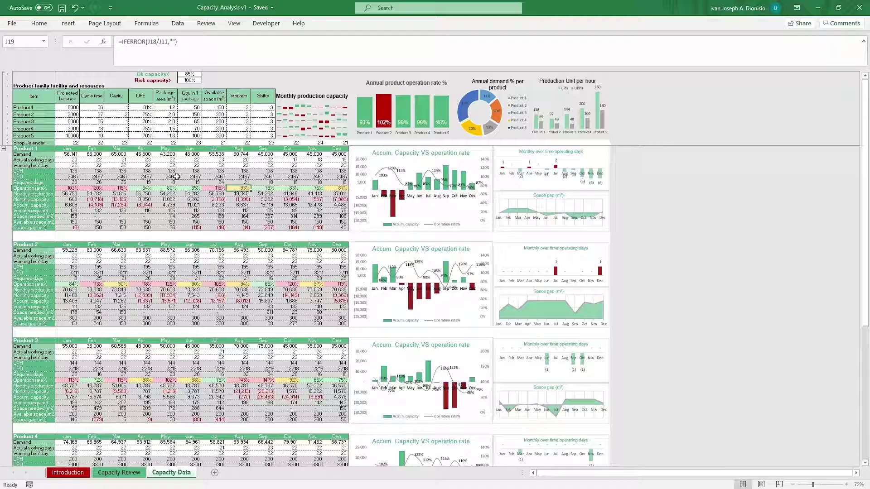
{"action": "left_click", "coordinate": [97, 200]}
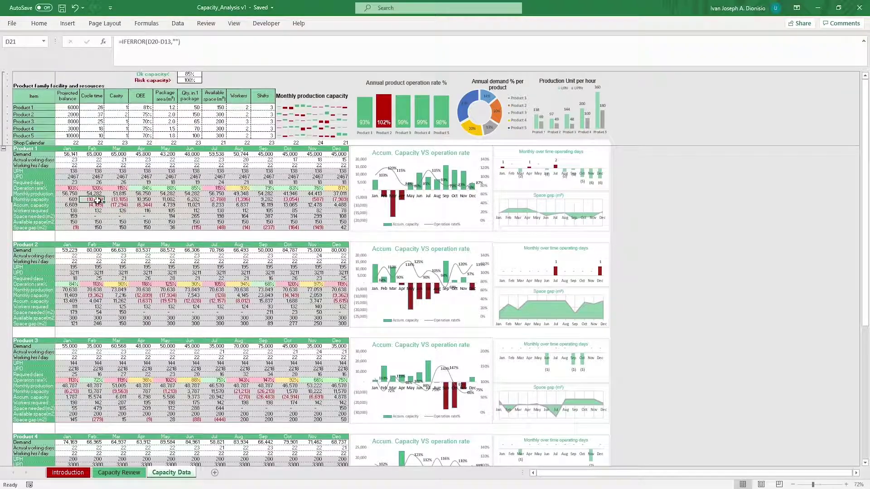
{"action": "left_click", "coordinate": [75, 228]}
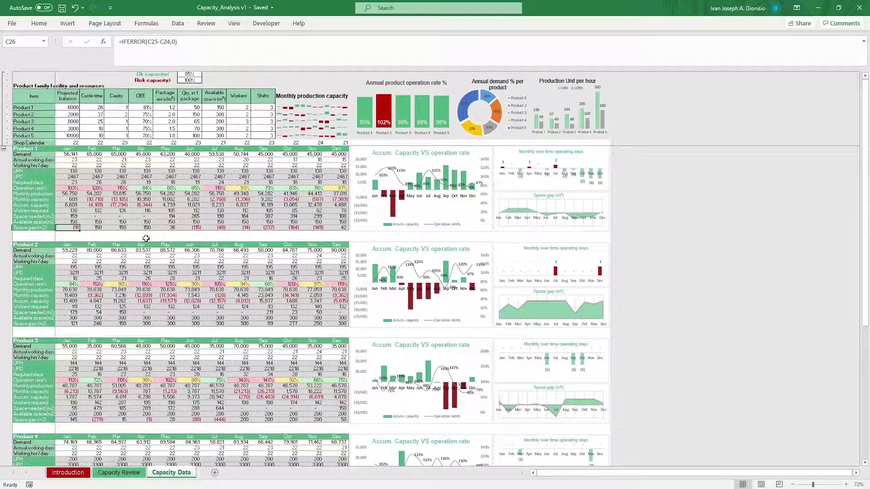
{"action": "left_click", "coordinate": [474, 155]}
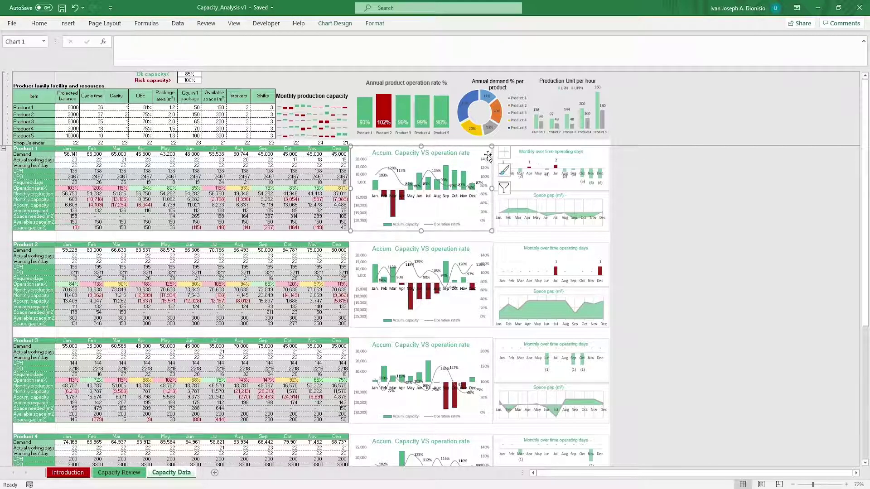
{"action": "left_click", "coordinate": [597, 156]}
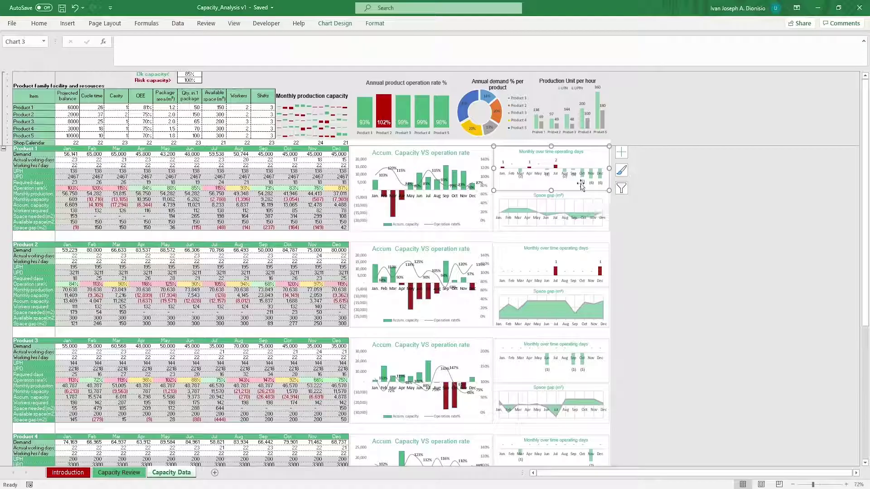
{"action": "left_click", "coordinate": [316, 113]}
{"action": "key", "text": "Up"}
{"action": "key", "text": "Up"}
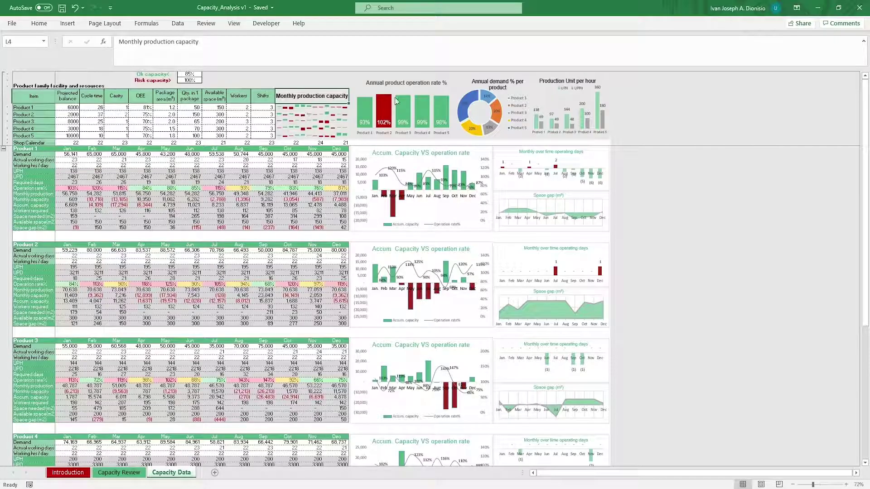
{"action": "left_click", "coordinate": [424, 91]}
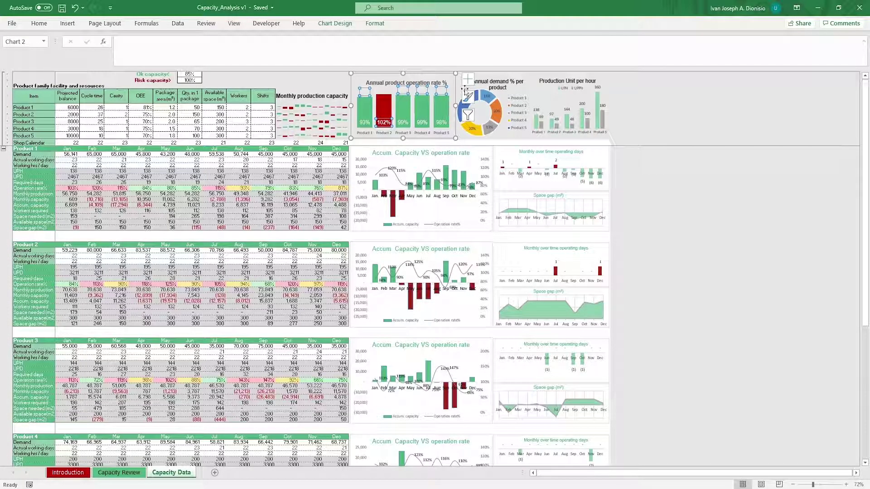
{"action": "left_click", "coordinate": [507, 81]}
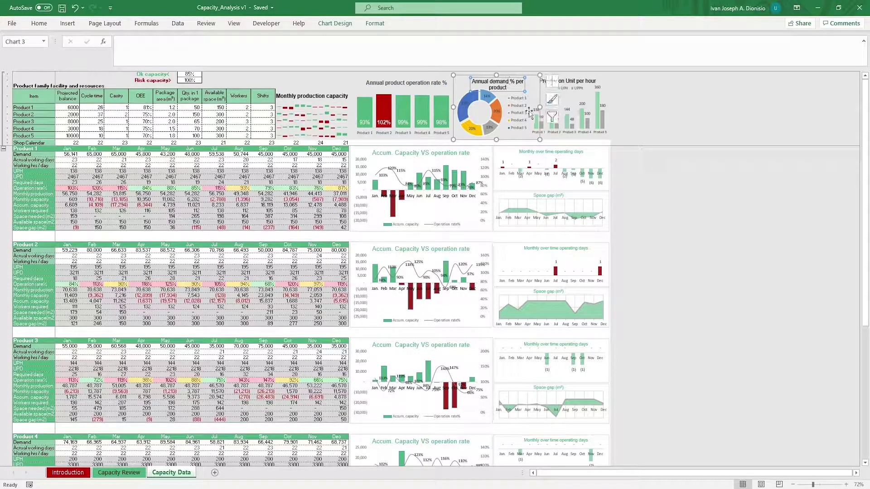
{"action": "left_click", "coordinate": [591, 96]}
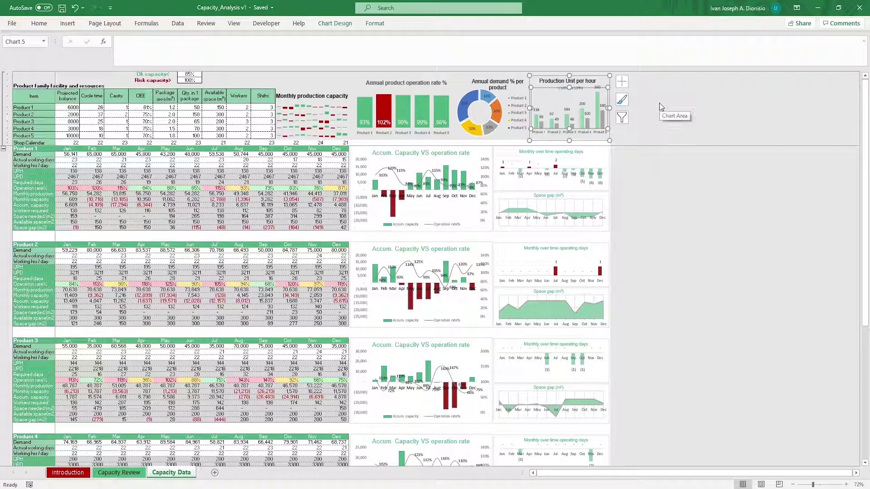
{"action": "left_click", "coordinate": [598, 144]}
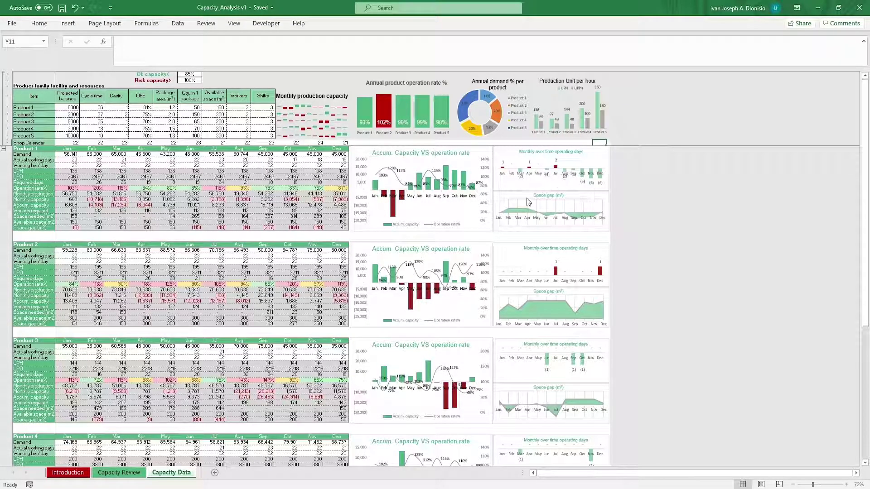
Step: Switch to the Capacity Review sheet showing the six operation, demand, space, worker and hourly-unit charts
{"action": "left_click", "coordinate": [129, 475]}
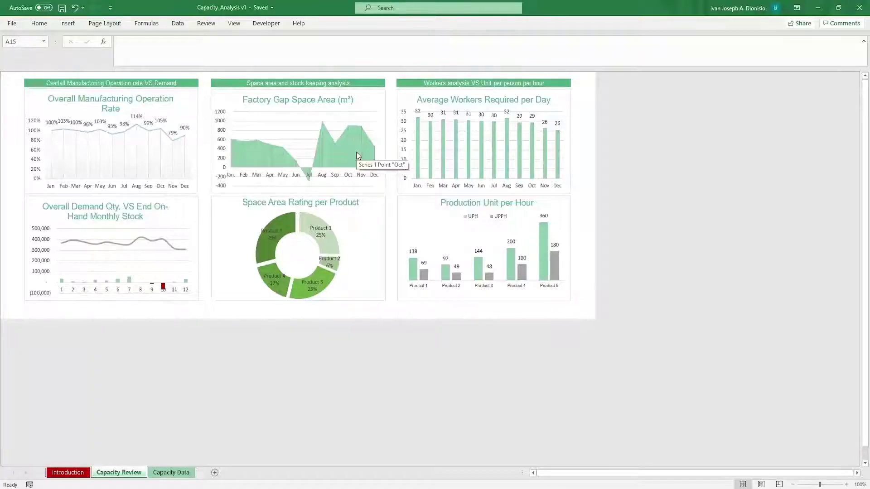
{"action": "mouse_move", "coordinate": [303, 227]}
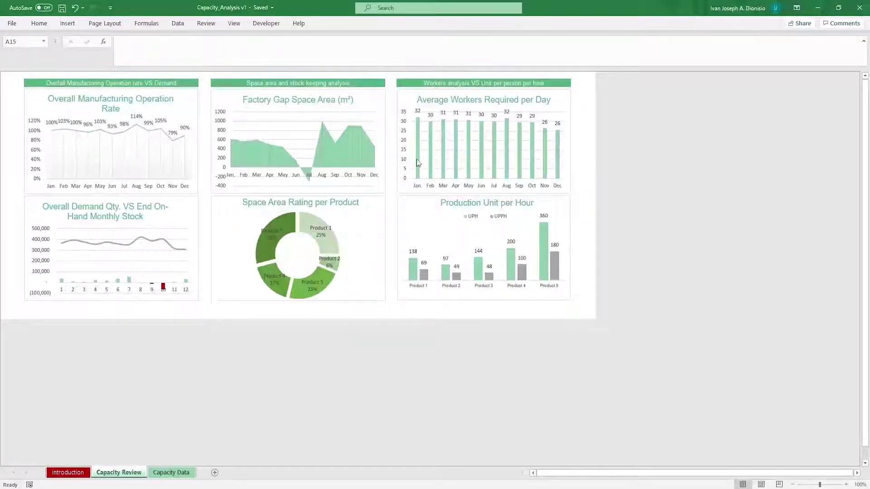